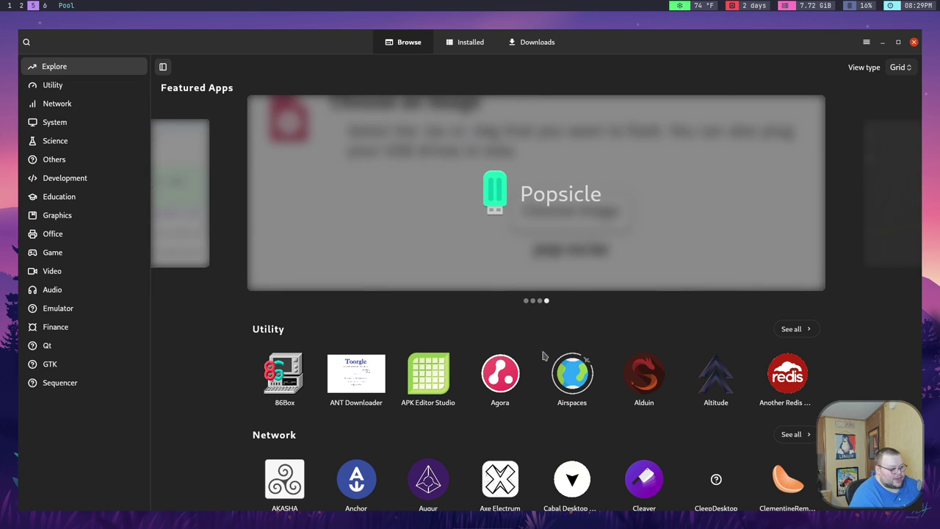
# Examine the detail pages of Agora and the featured app Blender, returning to the Explore page after each
pyautogui.click(507, 376)
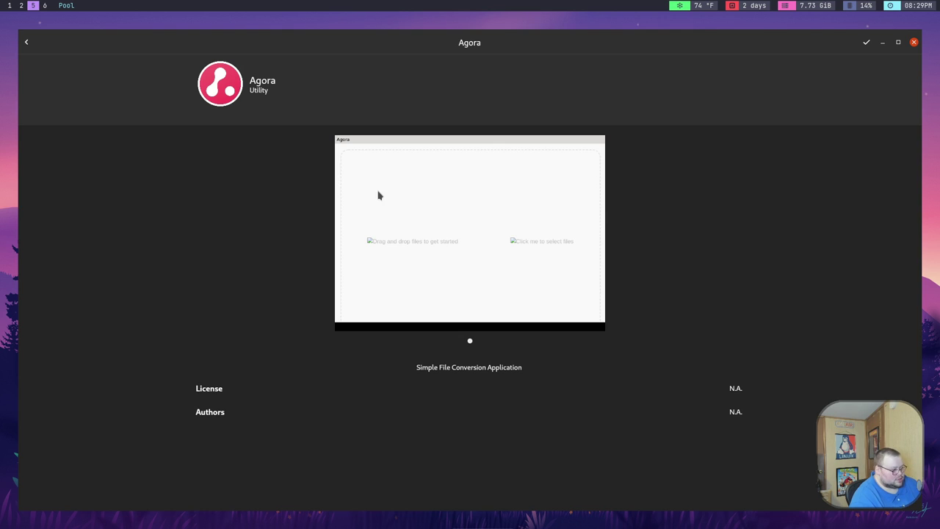
pyautogui.click(26, 42)
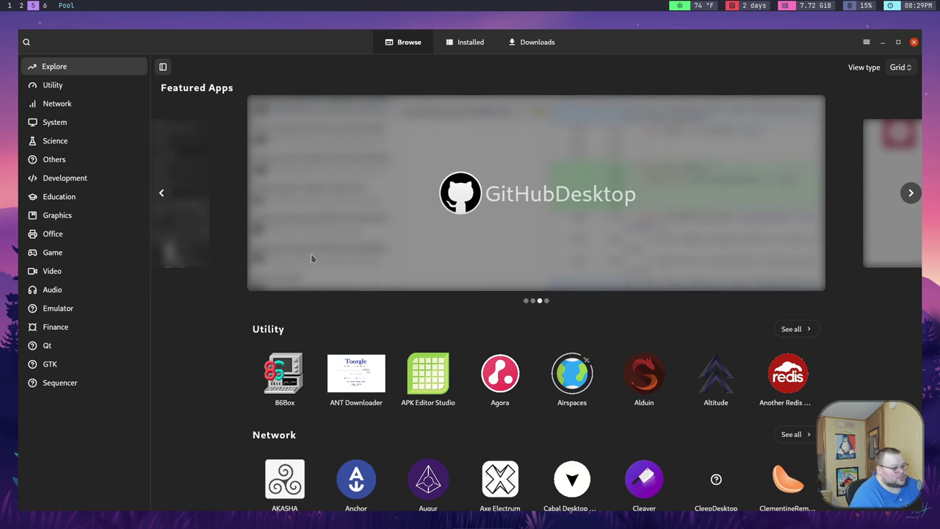
pyautogui.click(162, 194)
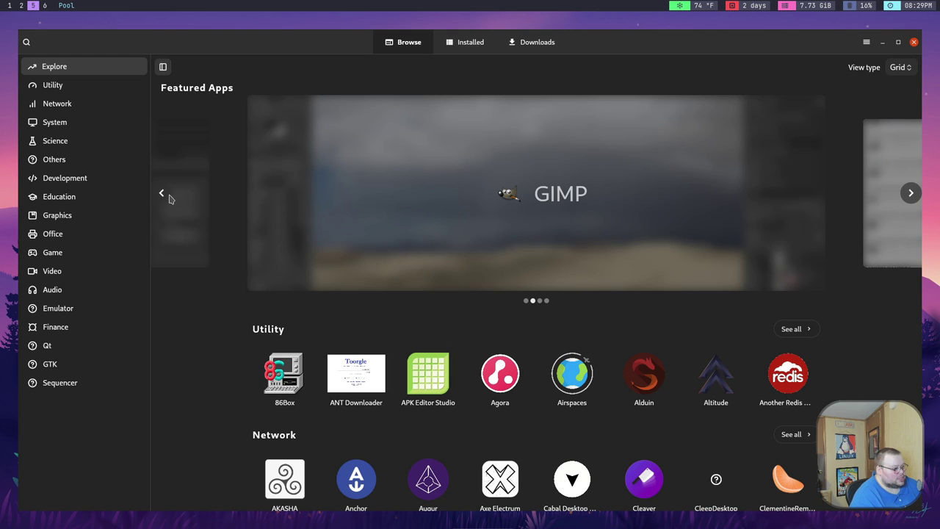
pyautogui.click(162, 195)
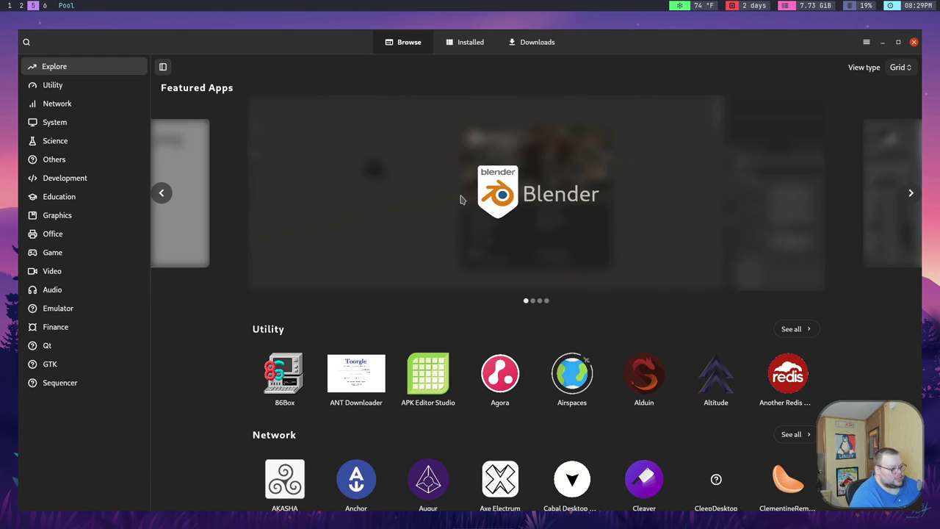
pyautogui.click(460, 199)
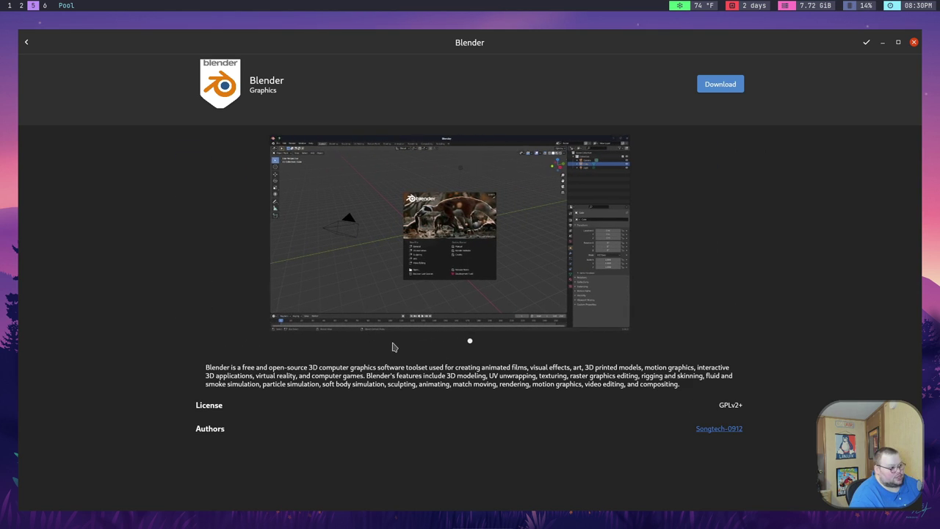
pyautogui.click(26, 42)
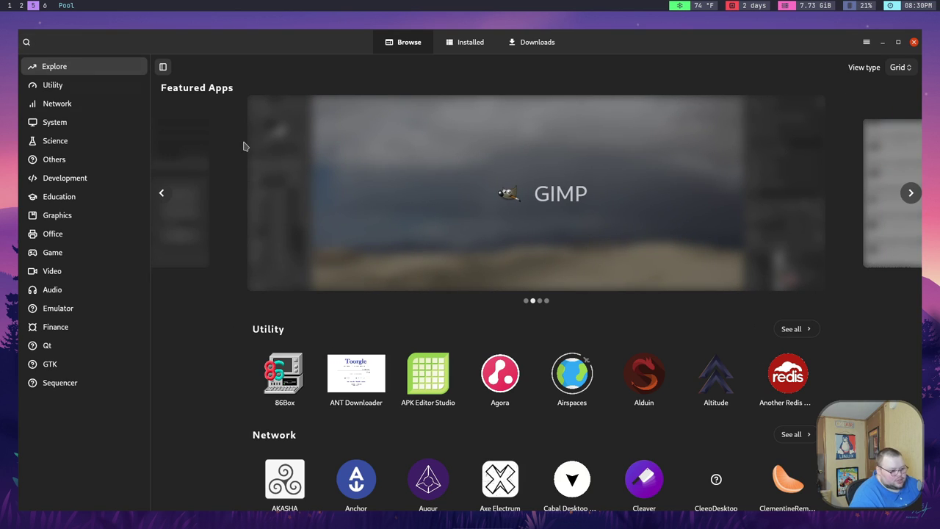
# Download ClemRemote_v1.2-x86_64.AppImage from the ClemRemote v1.2 release of ClementineRemote, after viewing the list of available releases
pyautogui.click(780, 480)
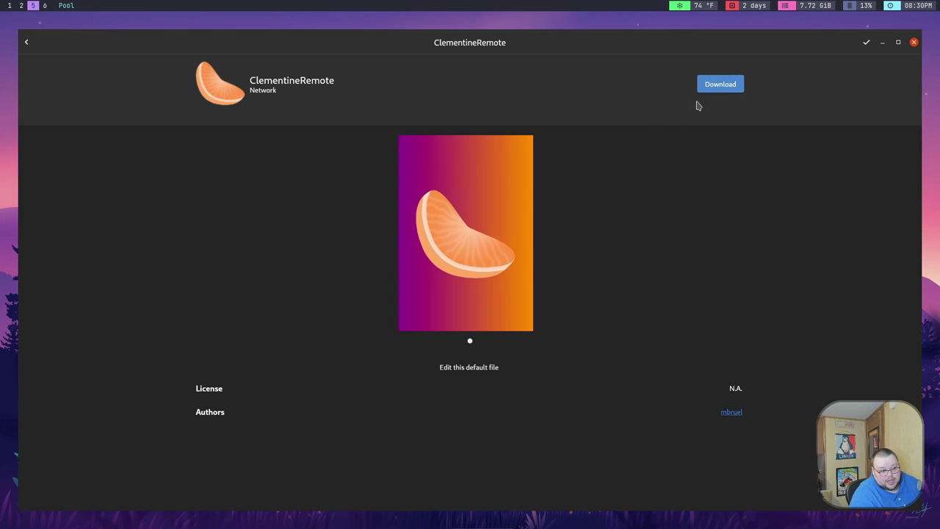
pyautogui.click(715, 86)
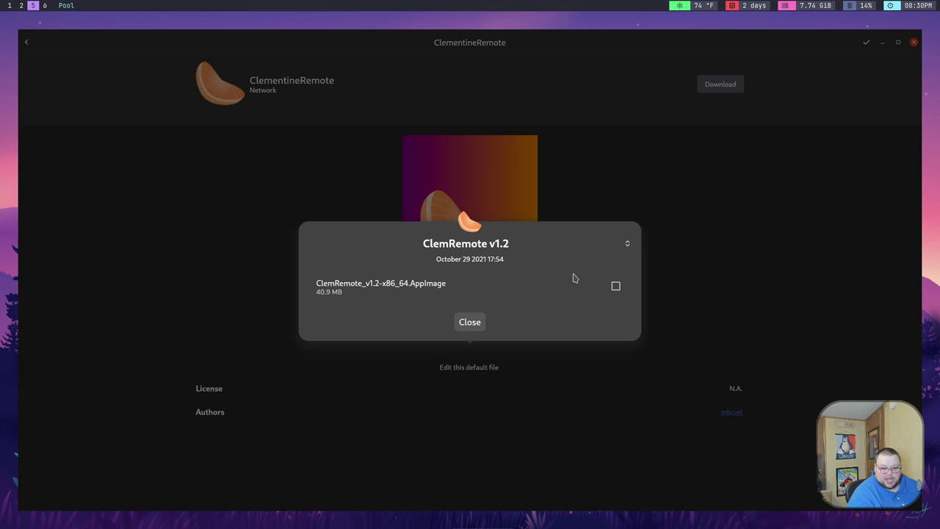
pyautogui.click(628, 247)
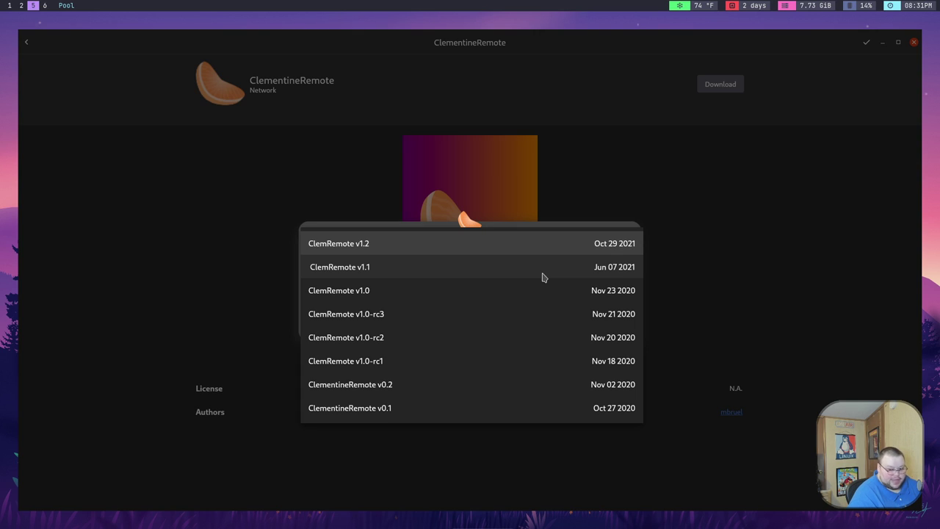
pyautogui.click(553, 236)
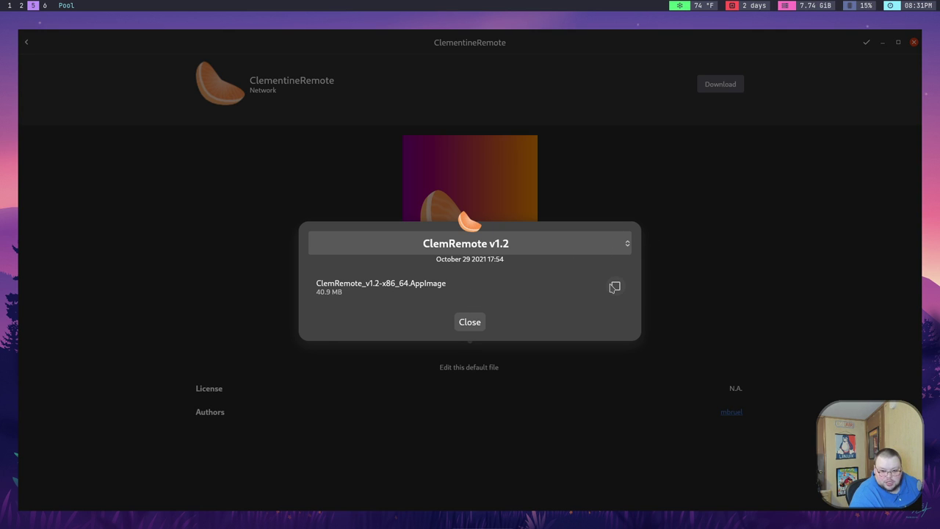
pyautogui.click(628, 247)
pyautogui.click(619, 242)
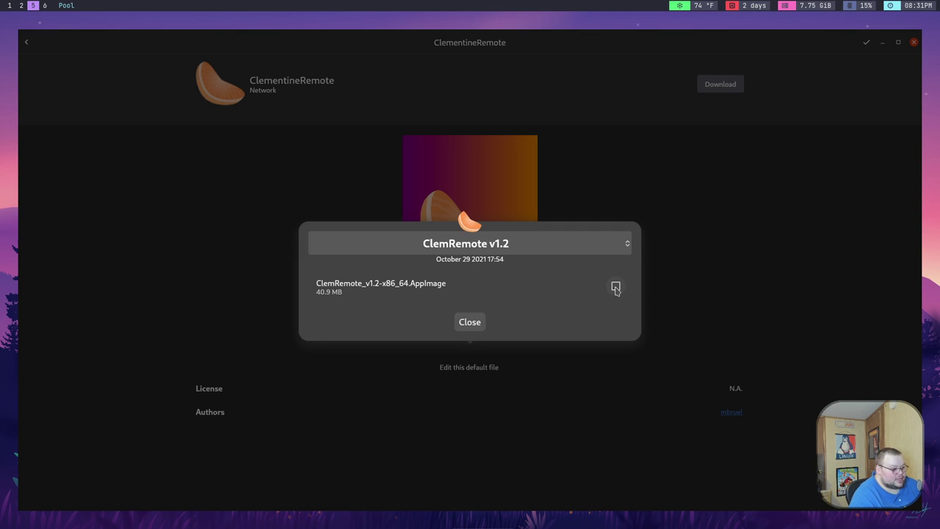
pyautogui.click(617, 287)
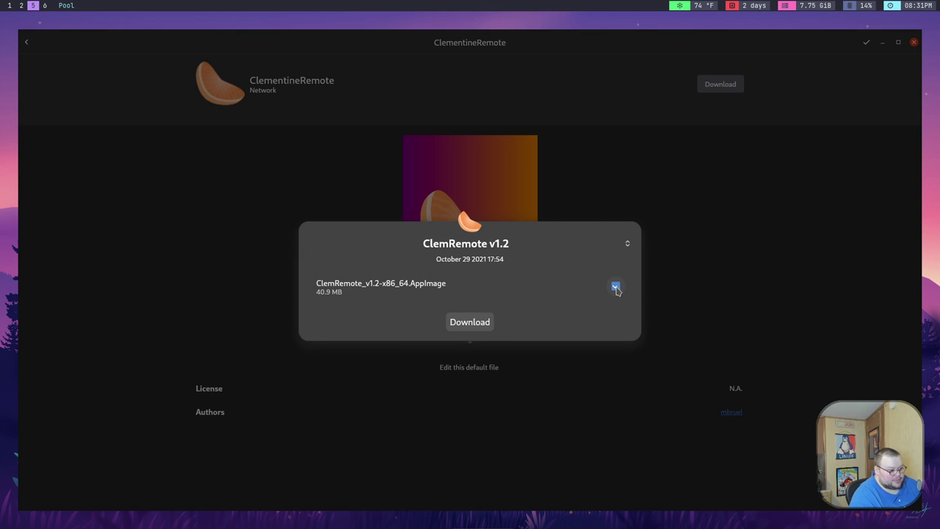
pyautogui.click(487, 321)
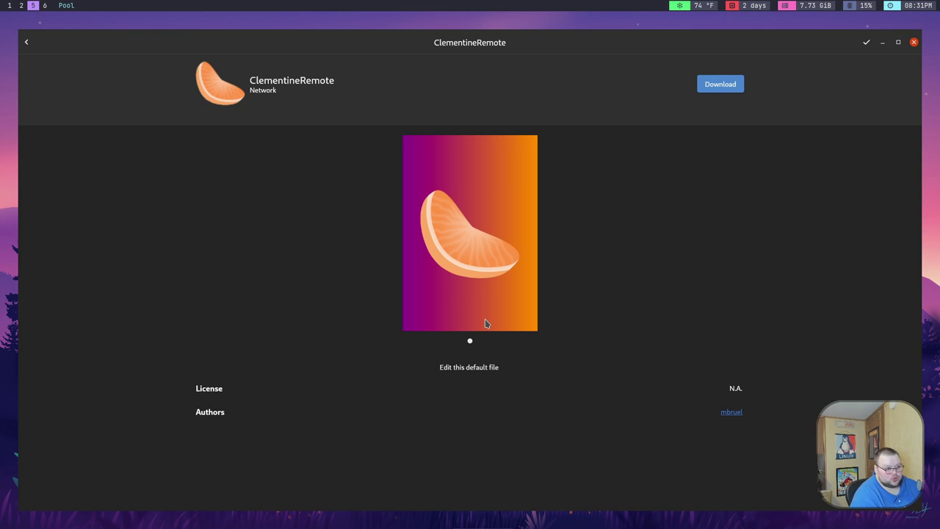
# Inspect the ClemRemote AppImage in the terminal file manager's Applications folder, and search the app launcher for "clementine"
pyautogui.press('super+Return')
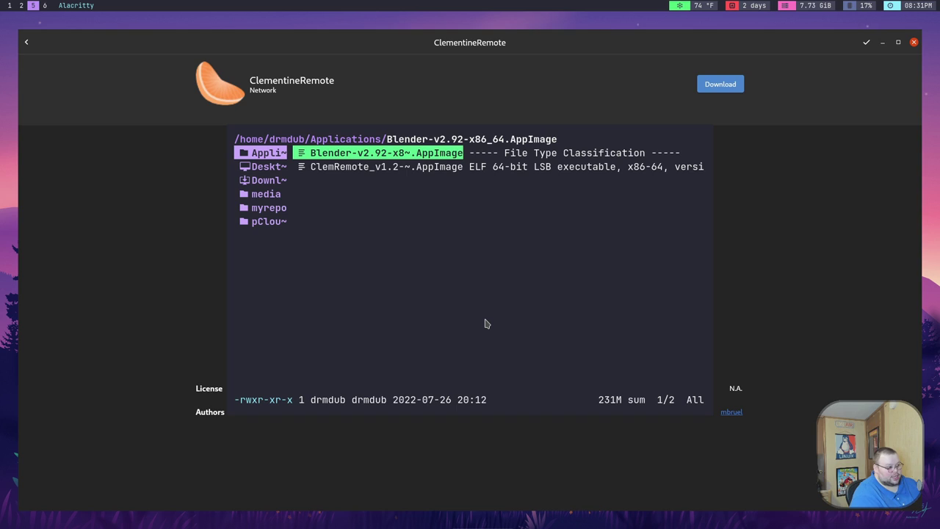
pyautogui.press('j')
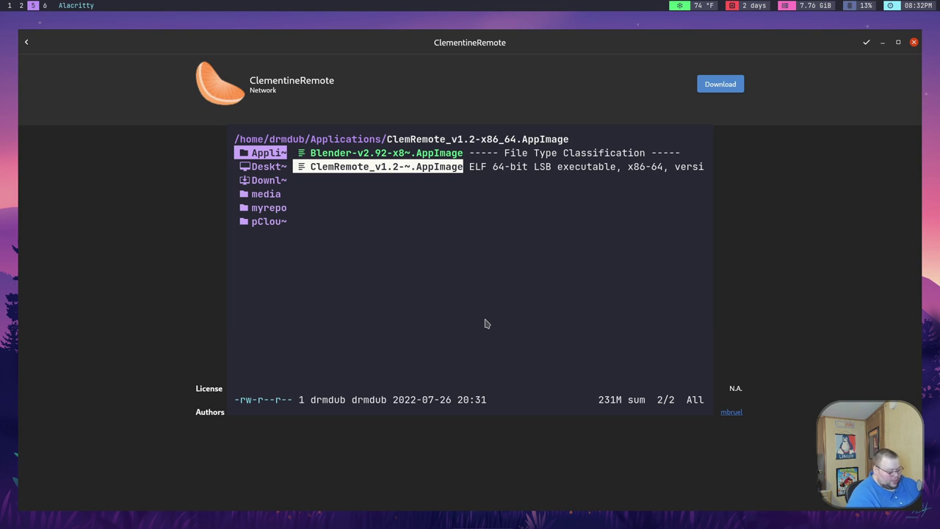
pyautogui.press('super+d')
pyautogui.write('cle')
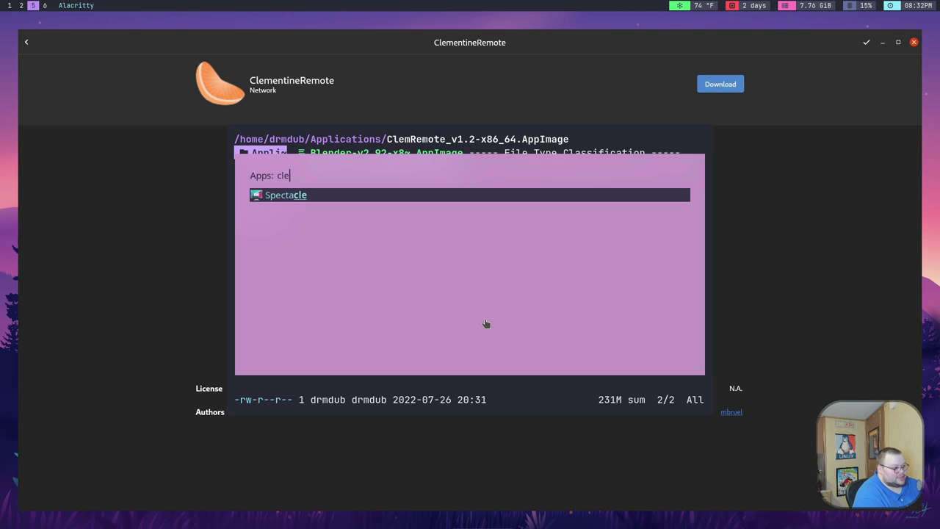
pyautogui.write('ment')
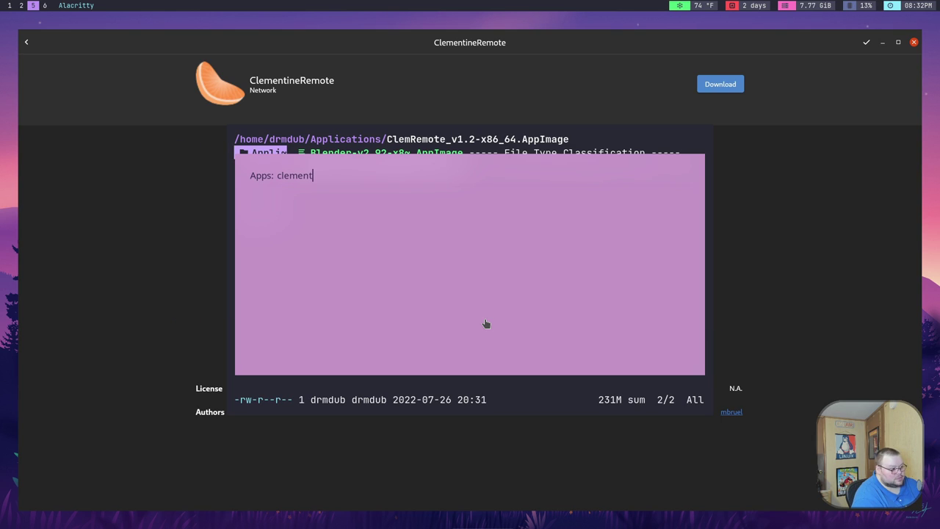
pyautogui.write('ine')
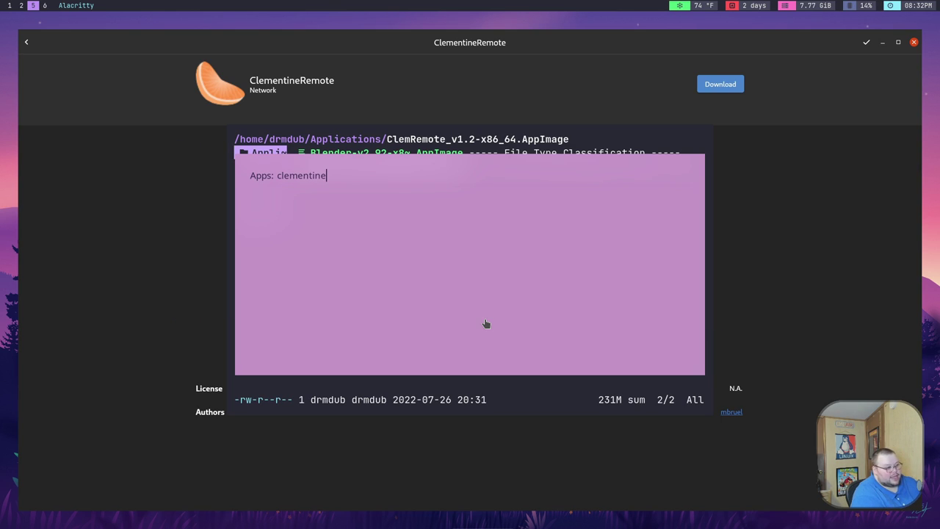
pyautogui.press('Escape')
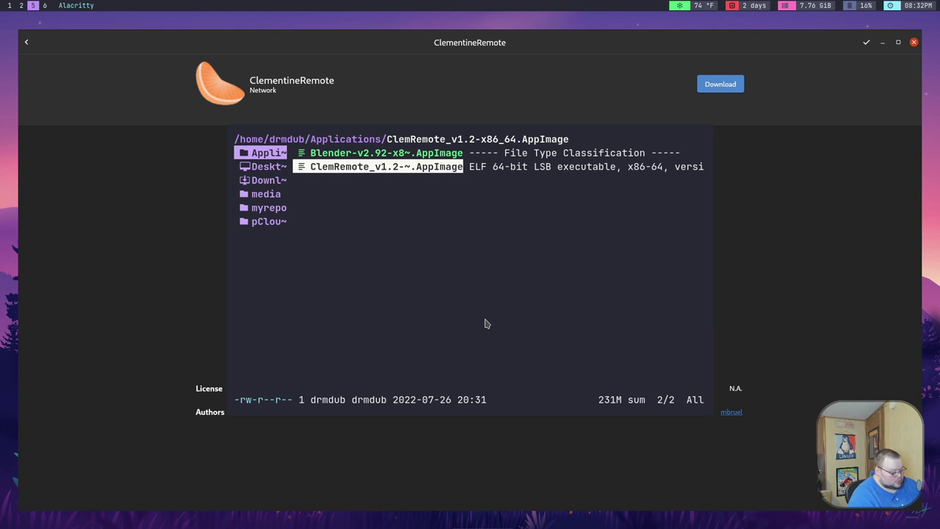
pyautogui.press('q')
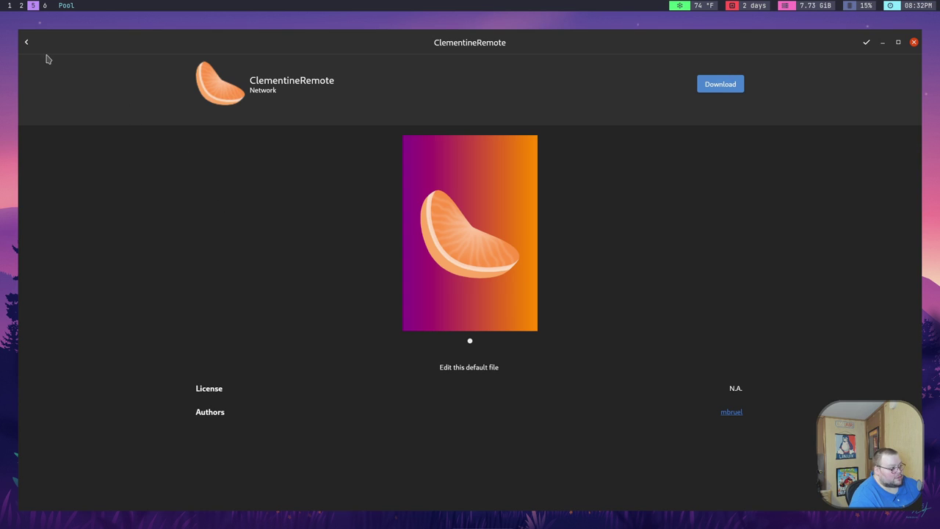
# Launch Blender-v2.92-x86_64 from the list of installed apps and close its window
pyautogui.click(27, 43)
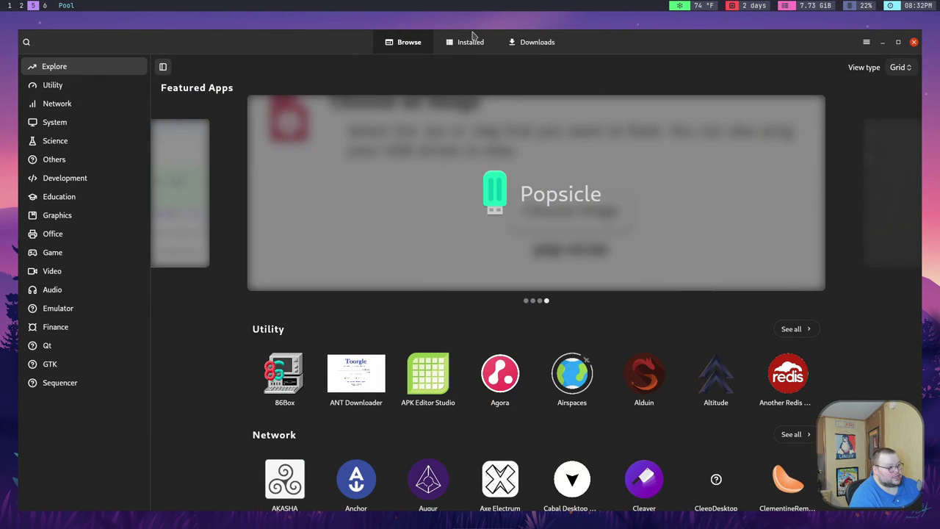
pyautogui.click(467, 41)
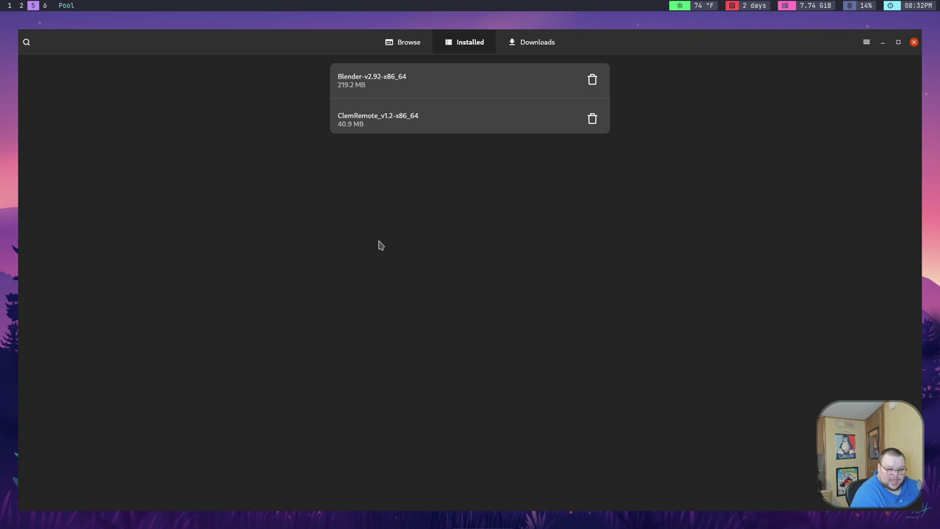
pyautogui.click(405, 82)
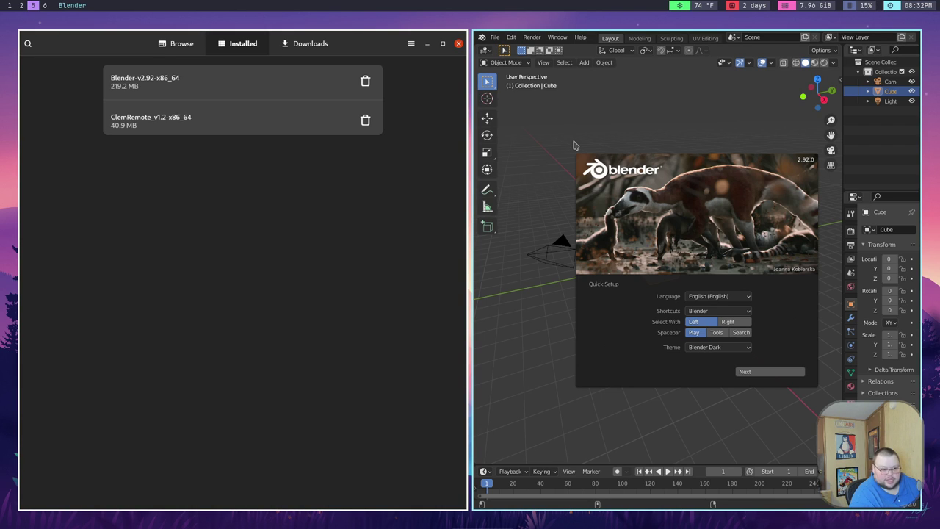
pyautogui.press('super+q')
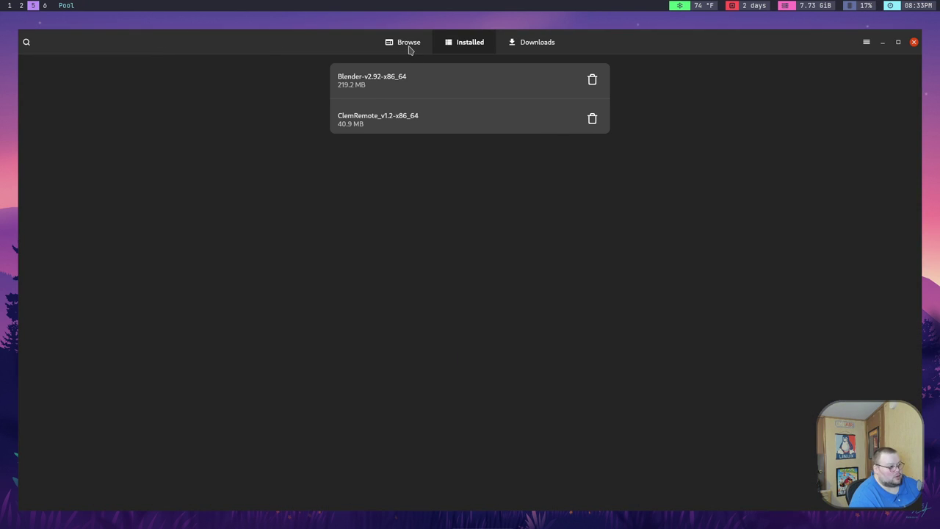
# Examine the detail page of APK Editor Studio in the Utility section and return to the Explore page
pyautogui.click(409, 45)
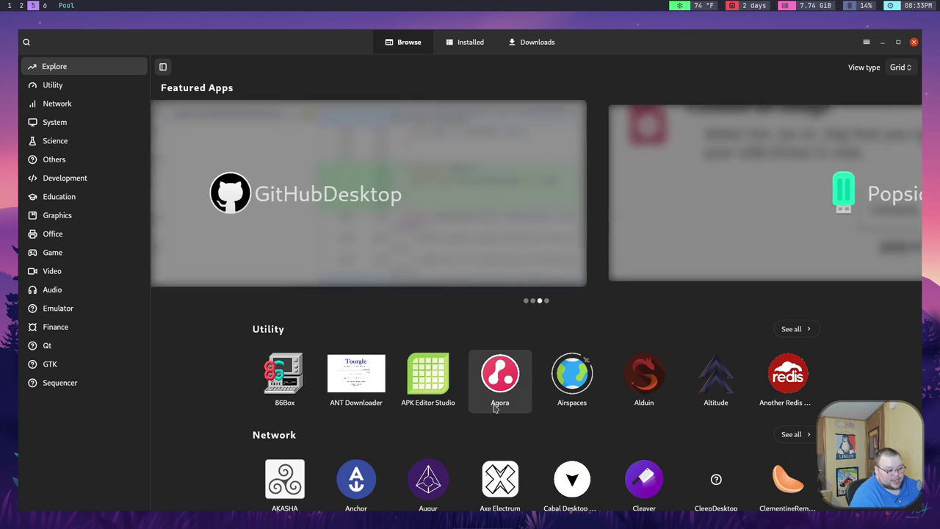
pyautogui.click(441, 389)
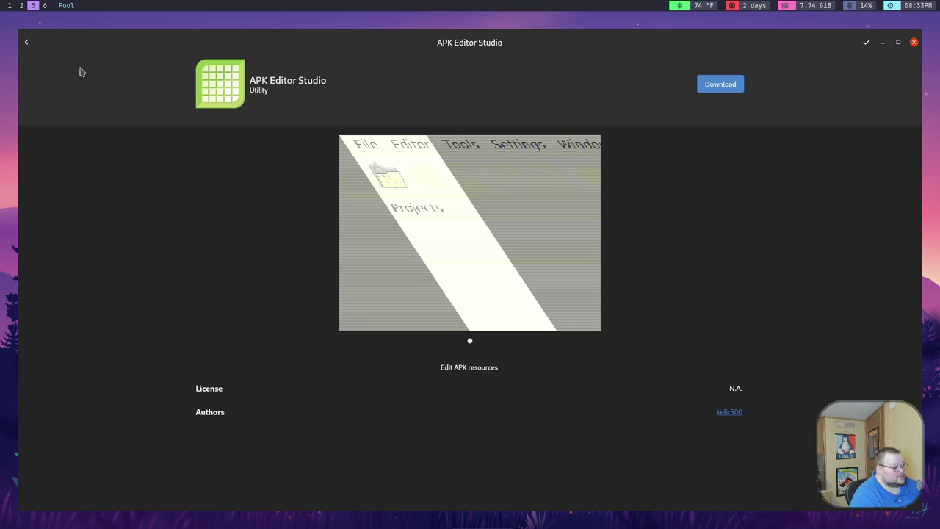
pyautogui.click(26, 46)
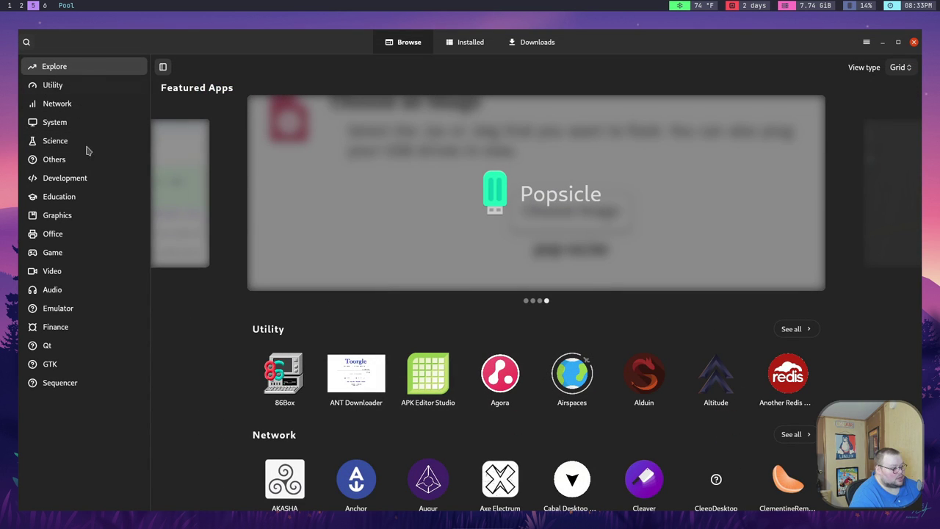
# Browse the Game category and examine the detail pages of RPCS3, MasterVyrn and KevEdit
pyautogui.click(59, 256)
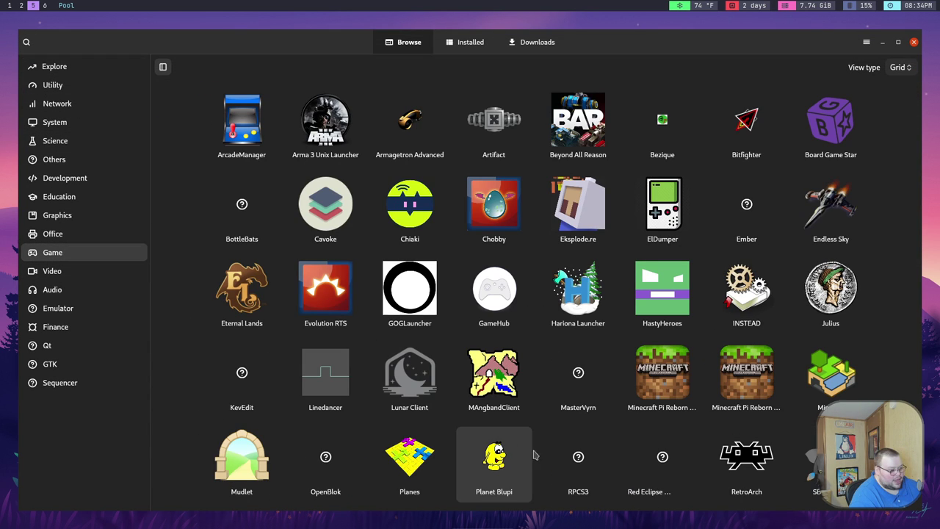
pyautogui.click(567, 465)
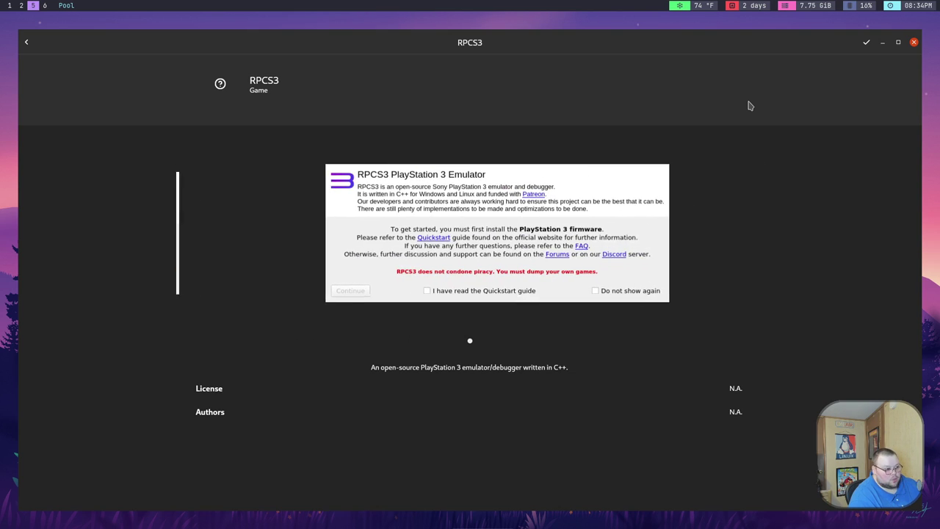
pyautogui.click(26, 42)
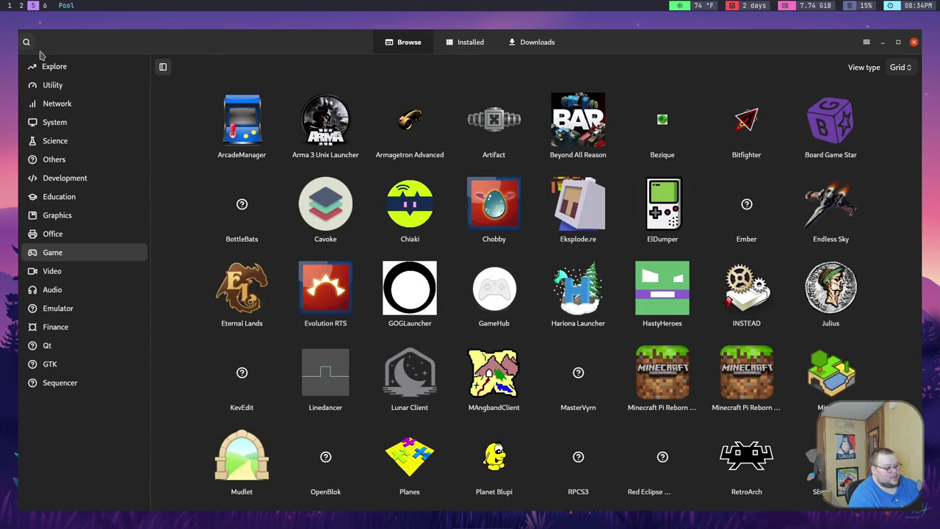
pyautogui.click(582, 394)
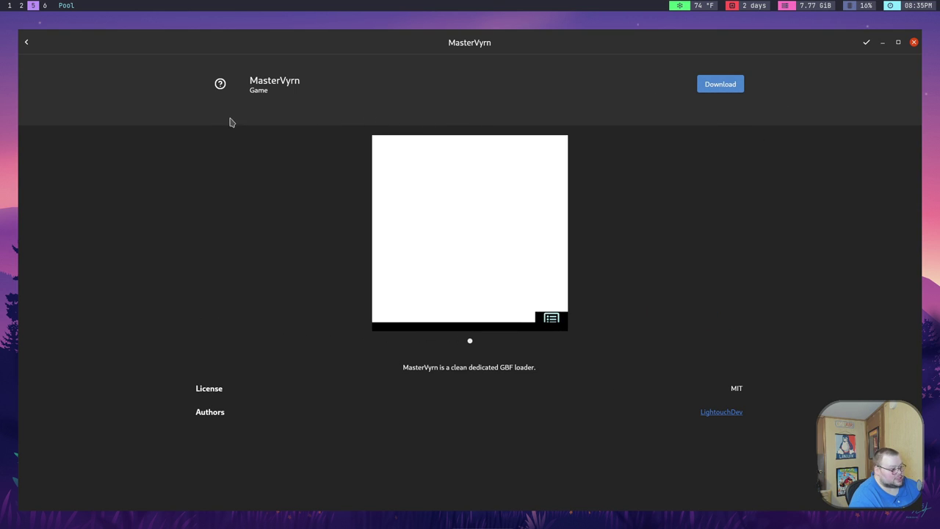
pyautogui.click(26, 42)
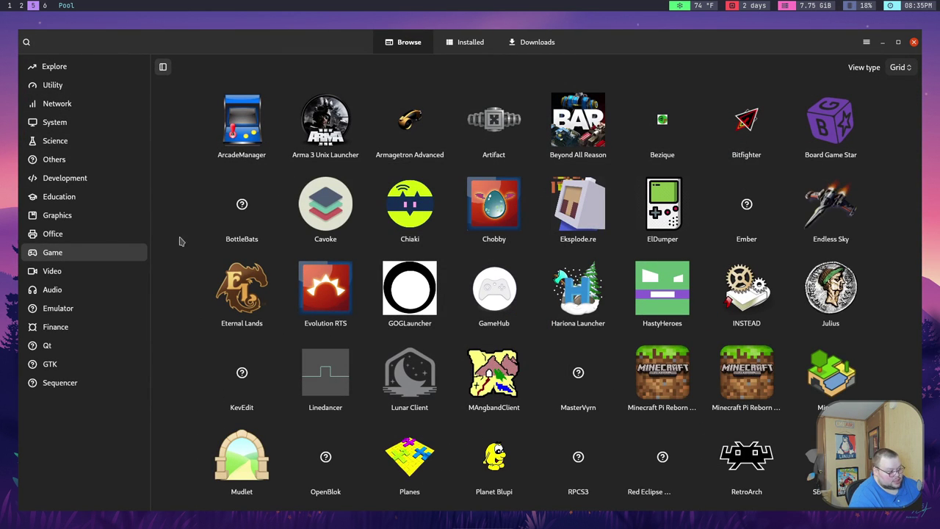
pyautogui.click(232, 397)
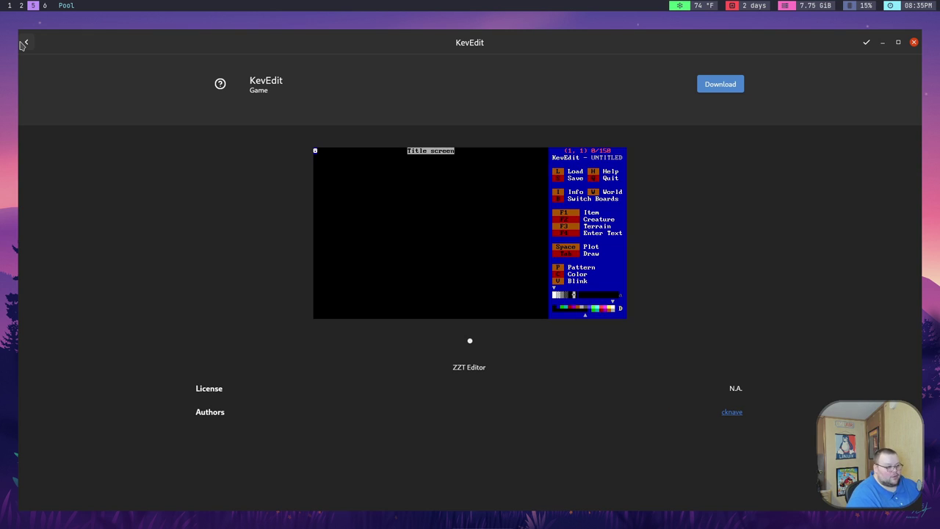
pyautogui.click(24, 43)
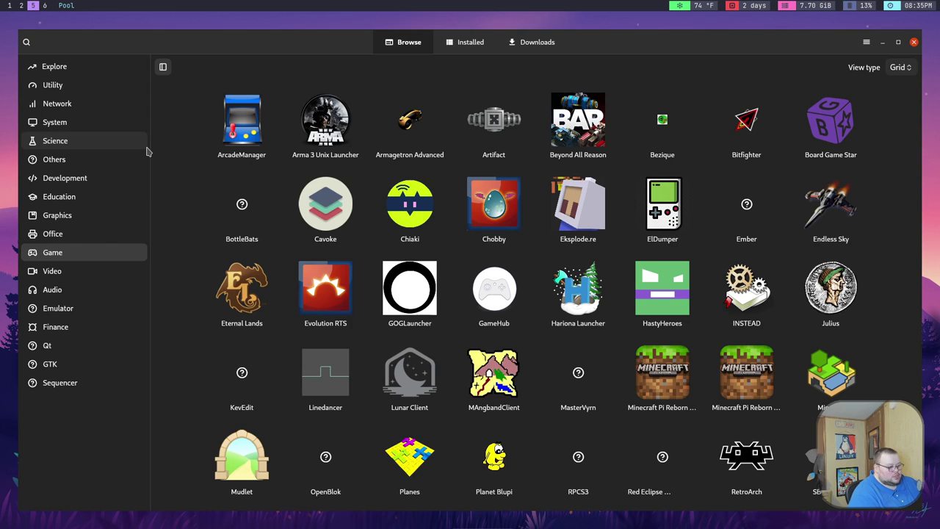